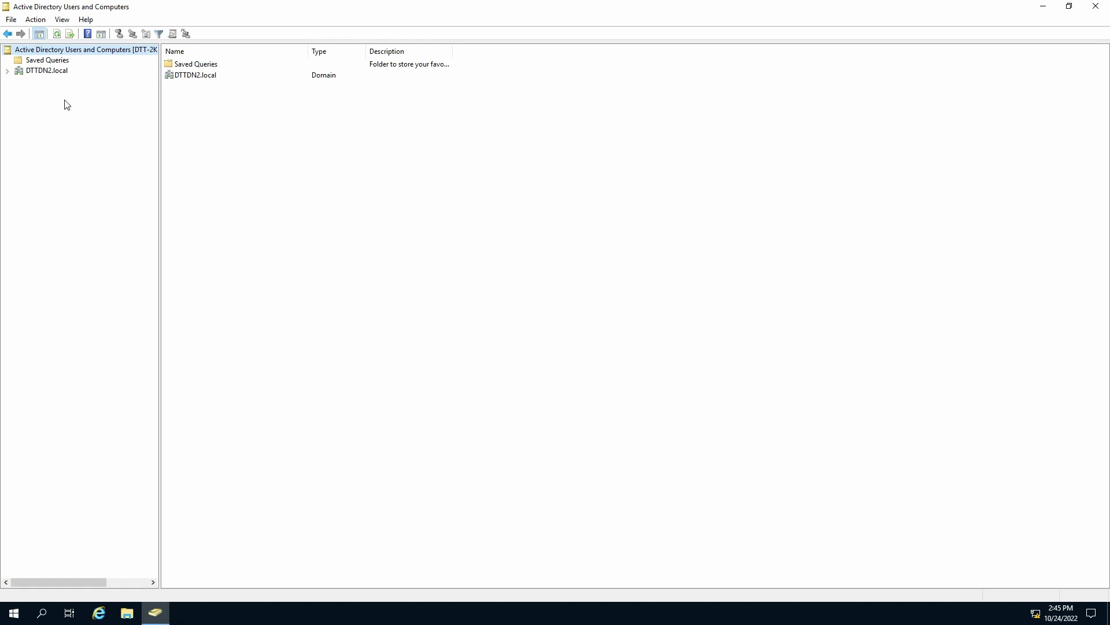
Expand DTTDN2.local in the console tree and show its containers in the details pane
left_click(7, 70)
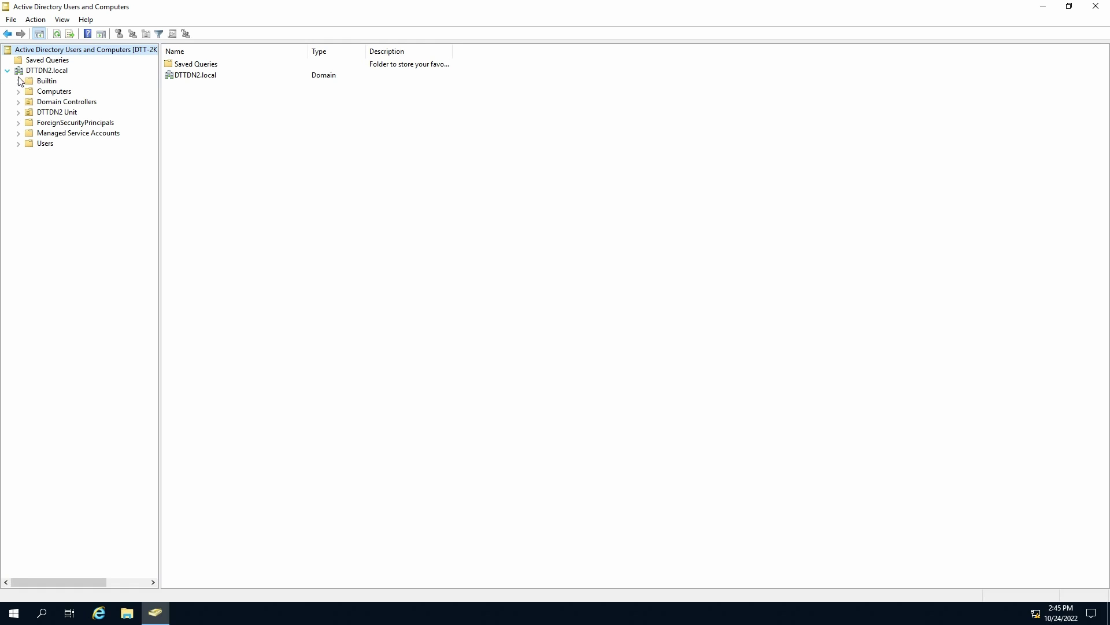
left_click(52, 74)
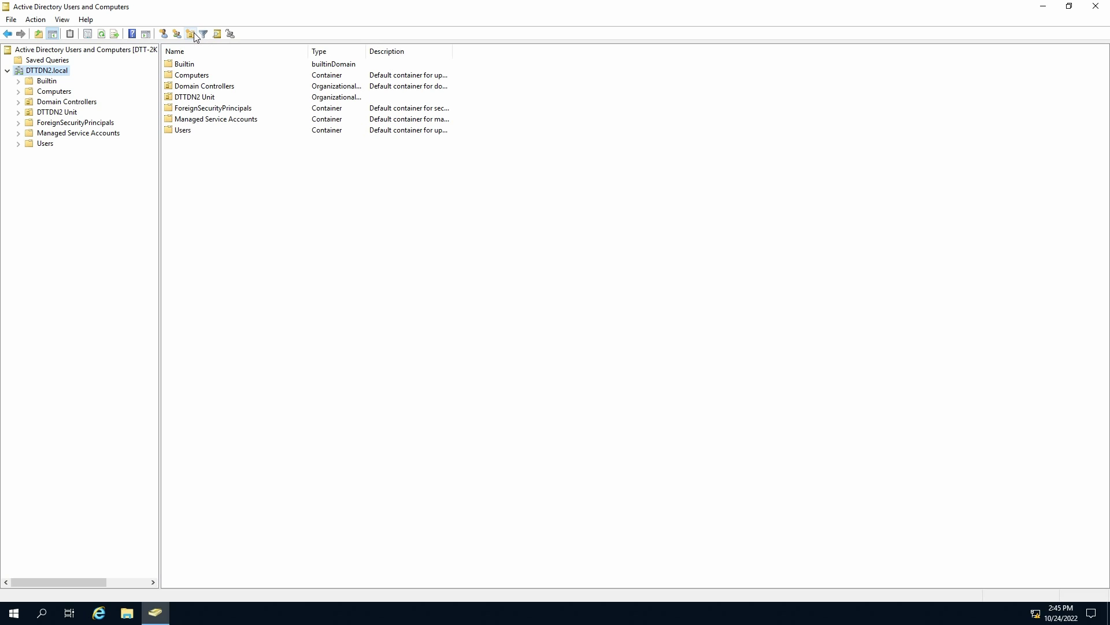
Start a new Organizational Unit from the DTTDN2.local context menu
right_click(37, 72)
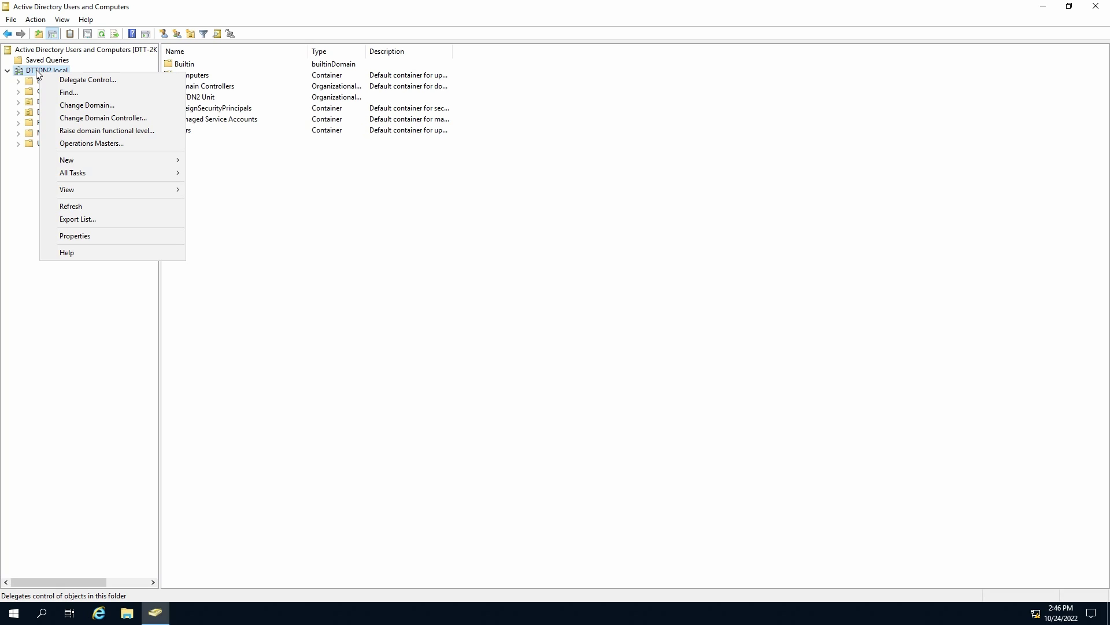
mouse_move(67, 159)
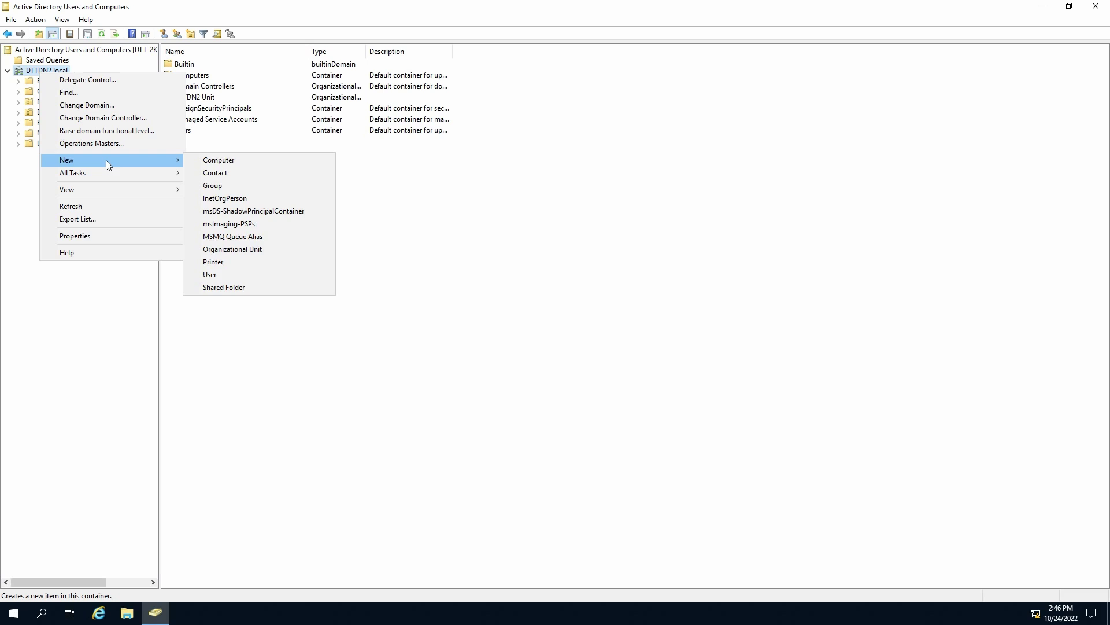
left_click(233, 249)
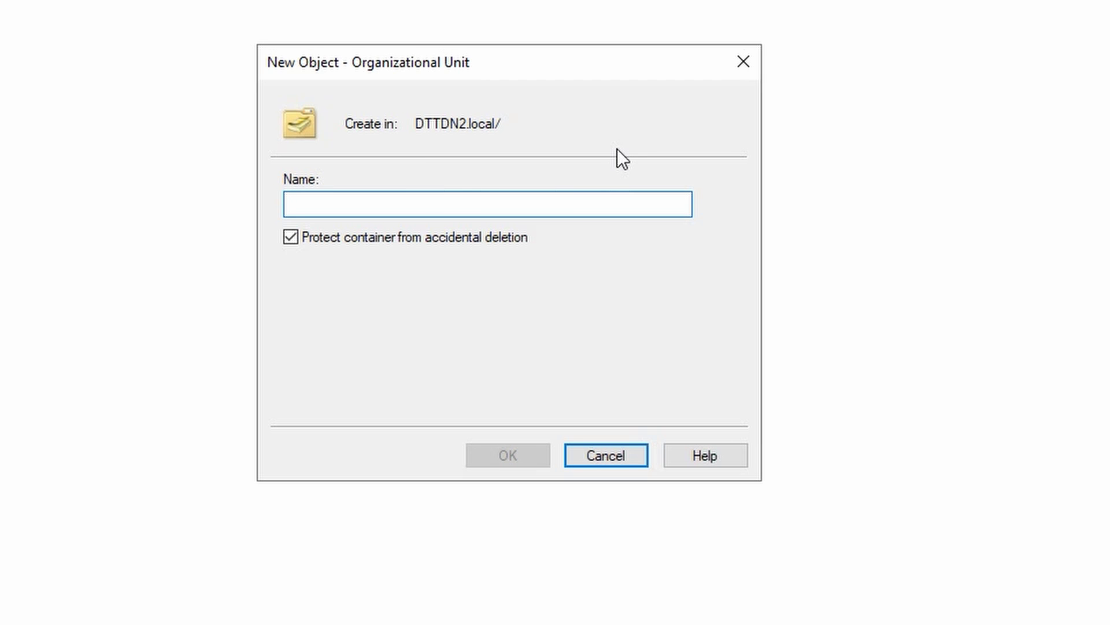
type("Pearson Hardman")
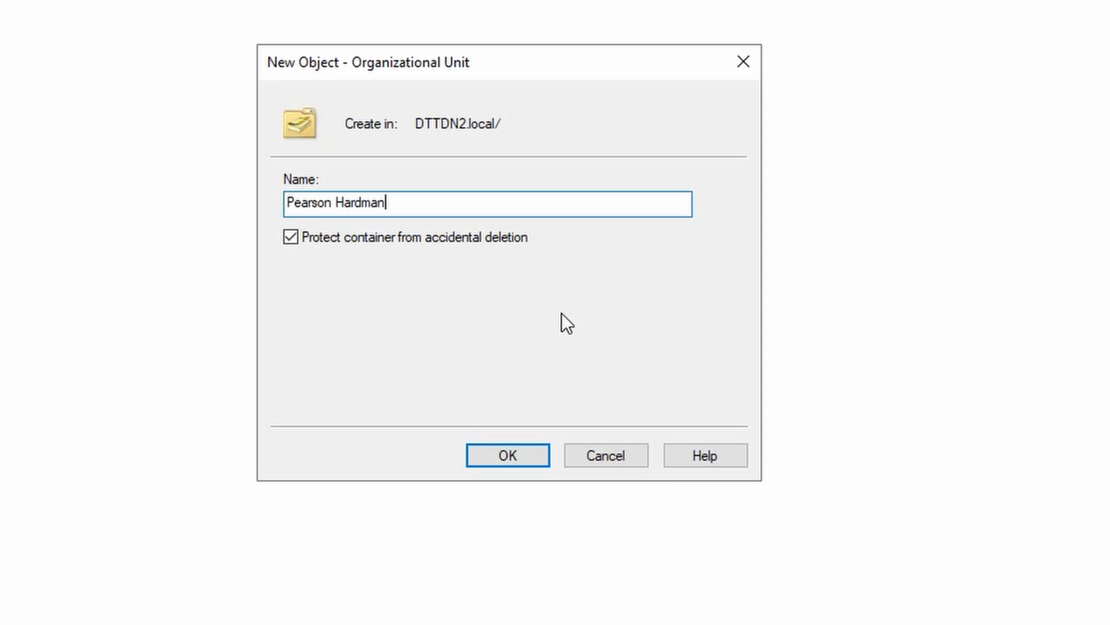
Confirm the Pearson Hardman unit, then refresh DTTDN2.local so it appears in the list
key("Return")
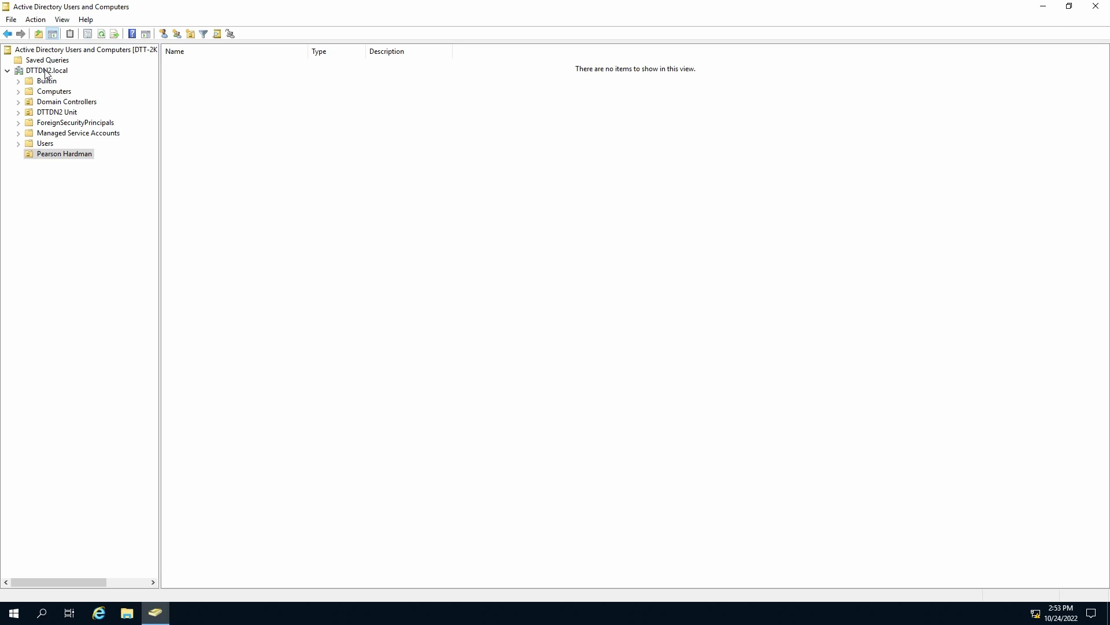
left_click(45, 72)
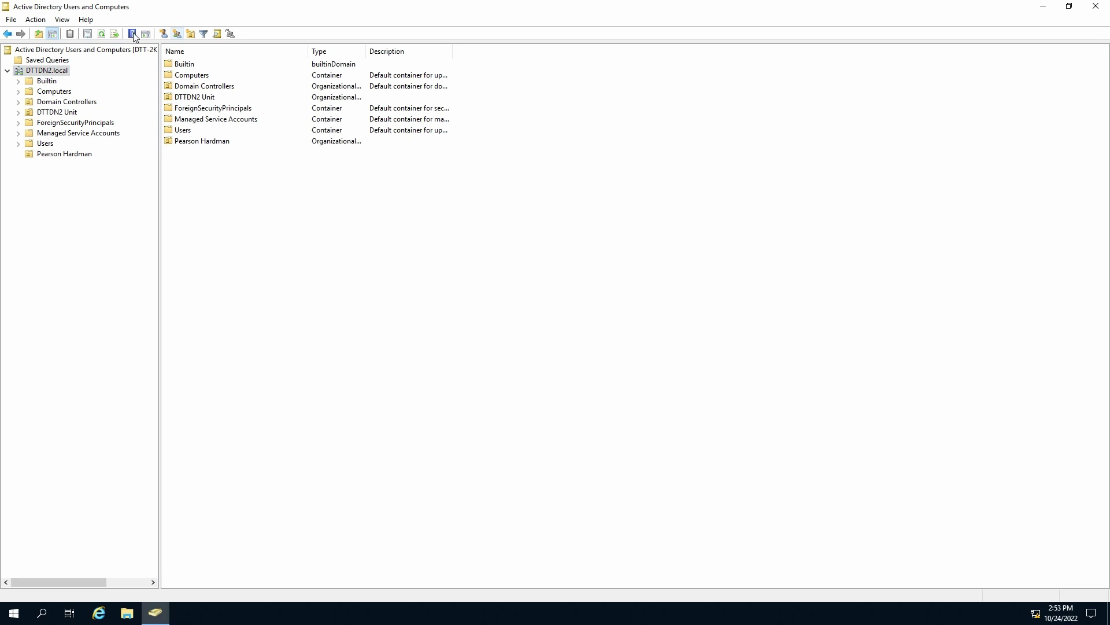
left_click(102, 34)
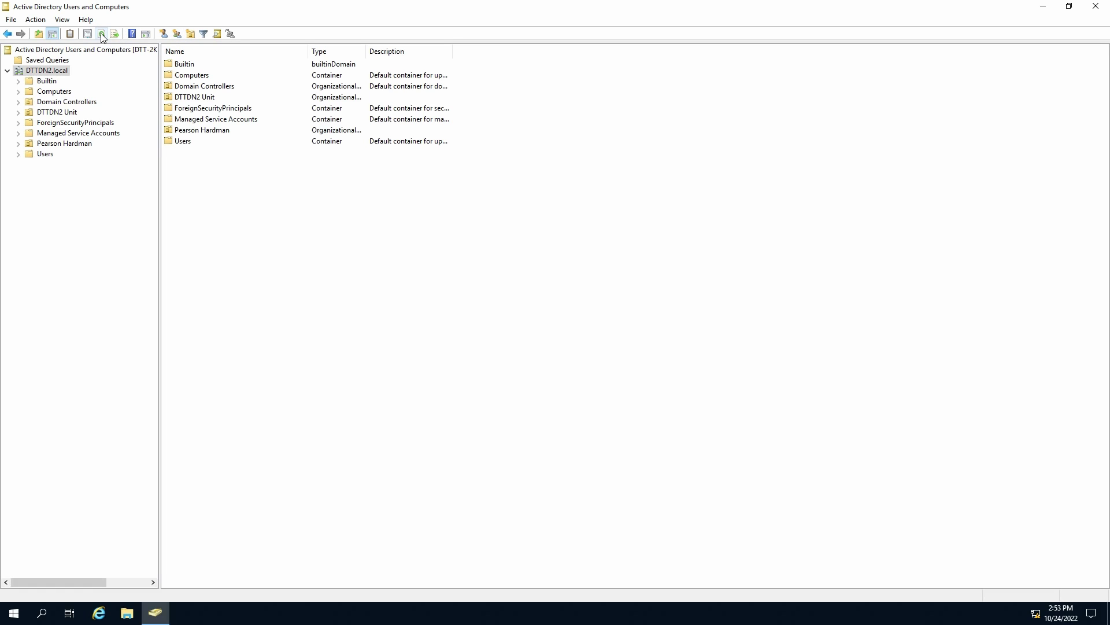